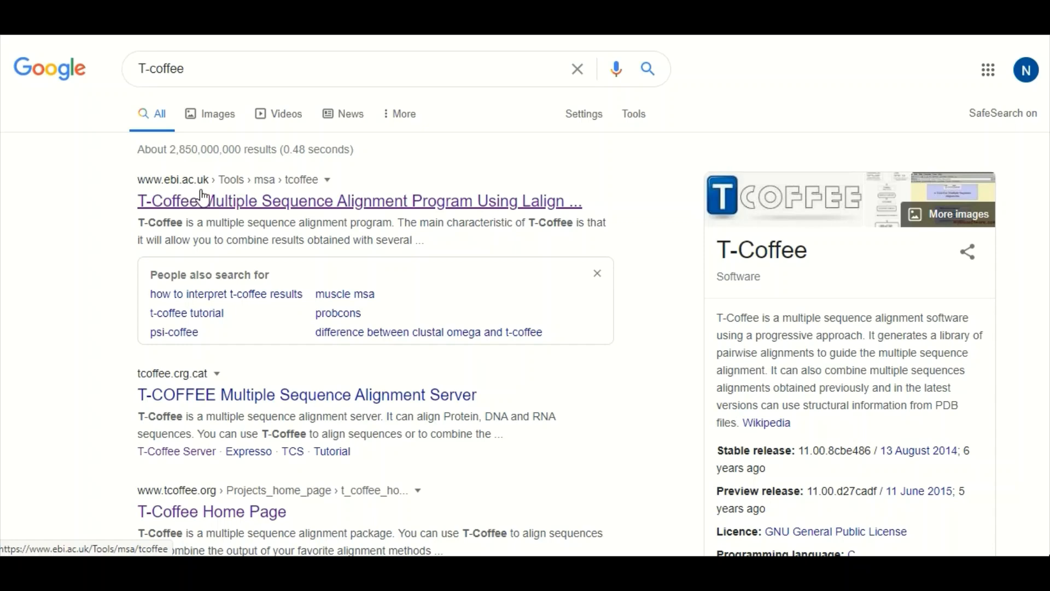
Open the EBI T-Coffee page and list the PROTEIN, DNA and RNA sequence types.
click(208, 212)
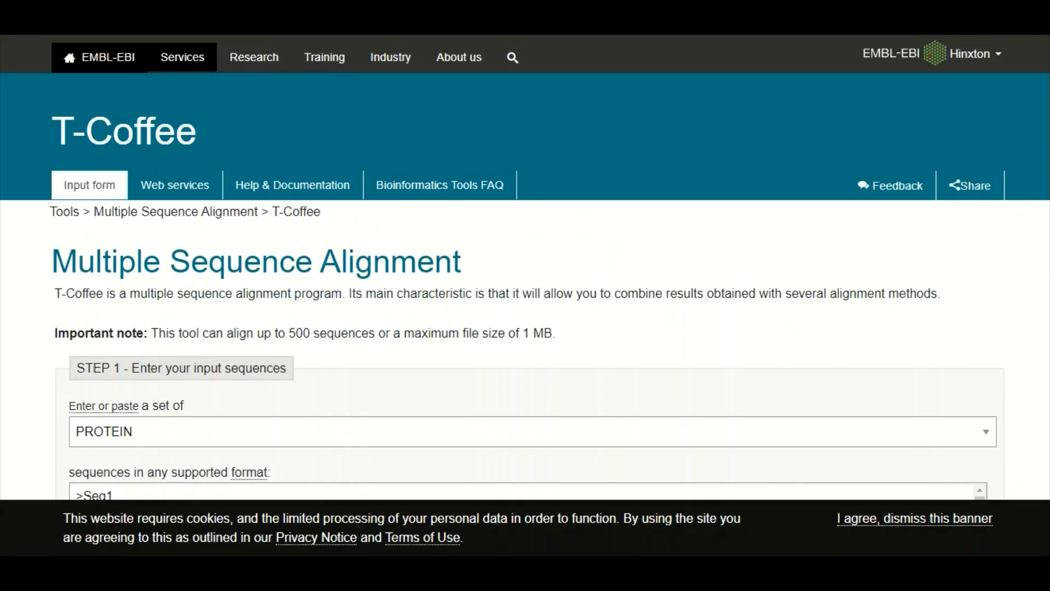
scroll(525, 267, down, 2)
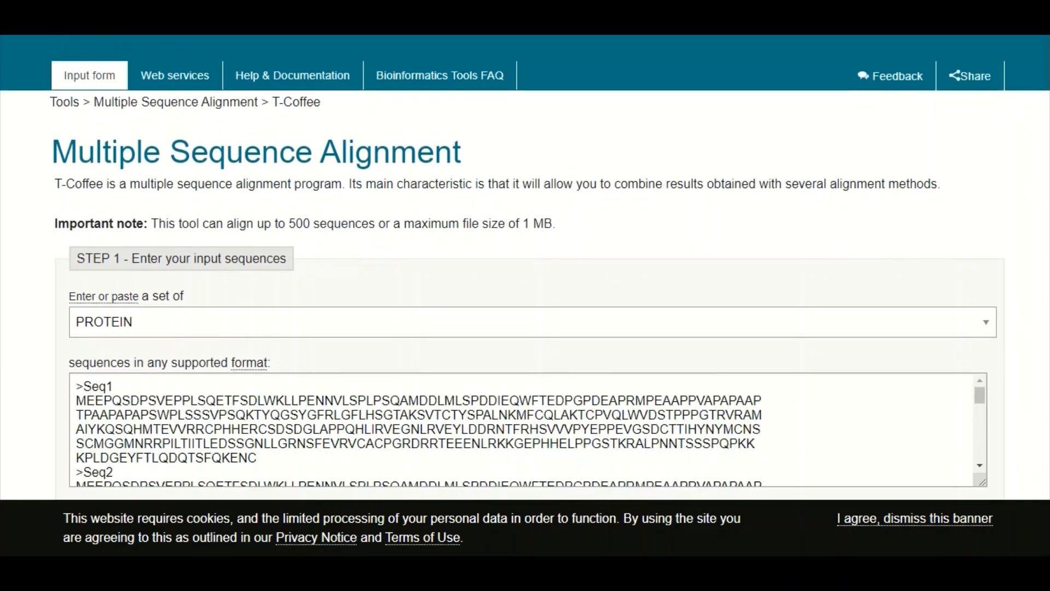
click(987, 324)
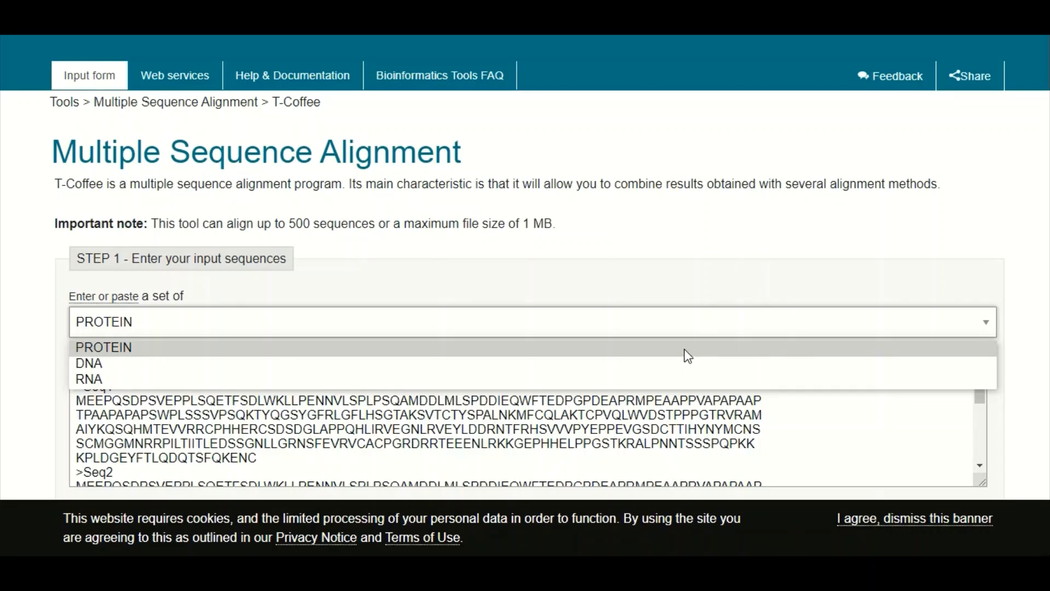
Keep PROTEIN as the sequence type, check the sequences through Seq5, and confirm HTML output.
click(684, 347)
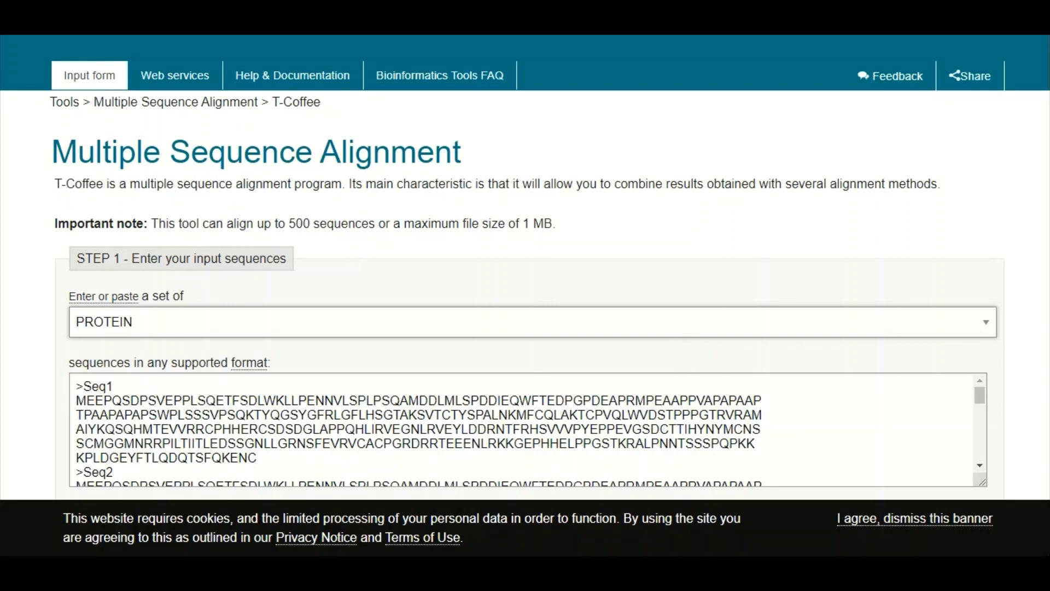
scroll(555, 358, down, 2)
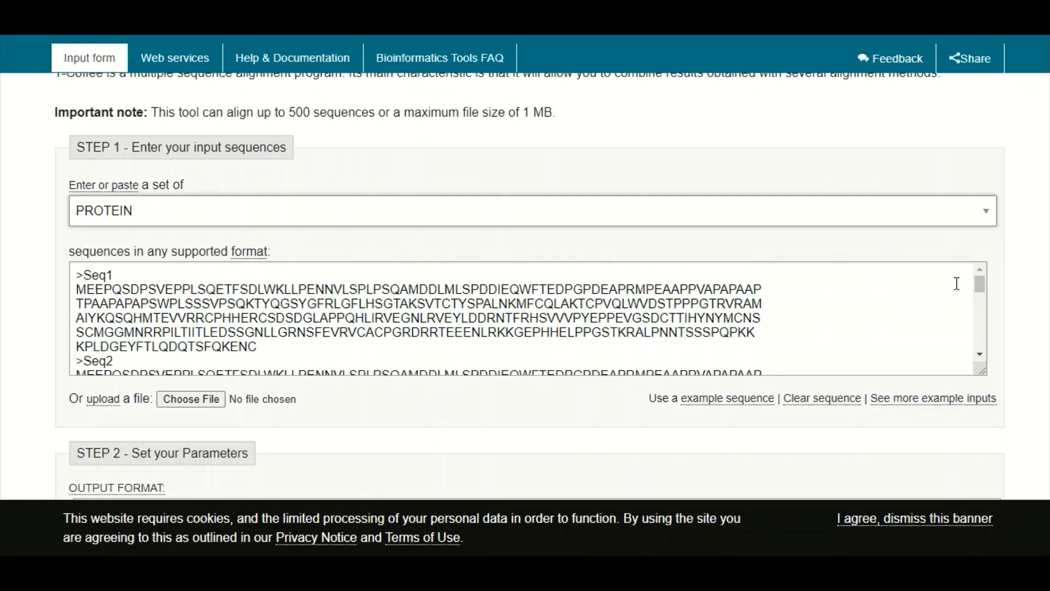
click(978, 353)
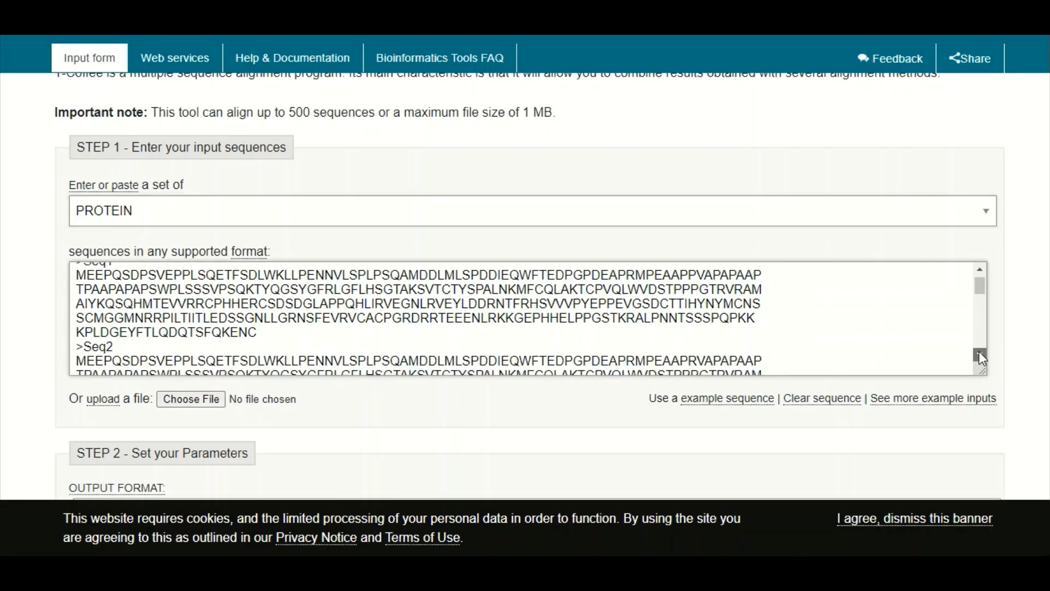
drag(980, 353, 983, 350)
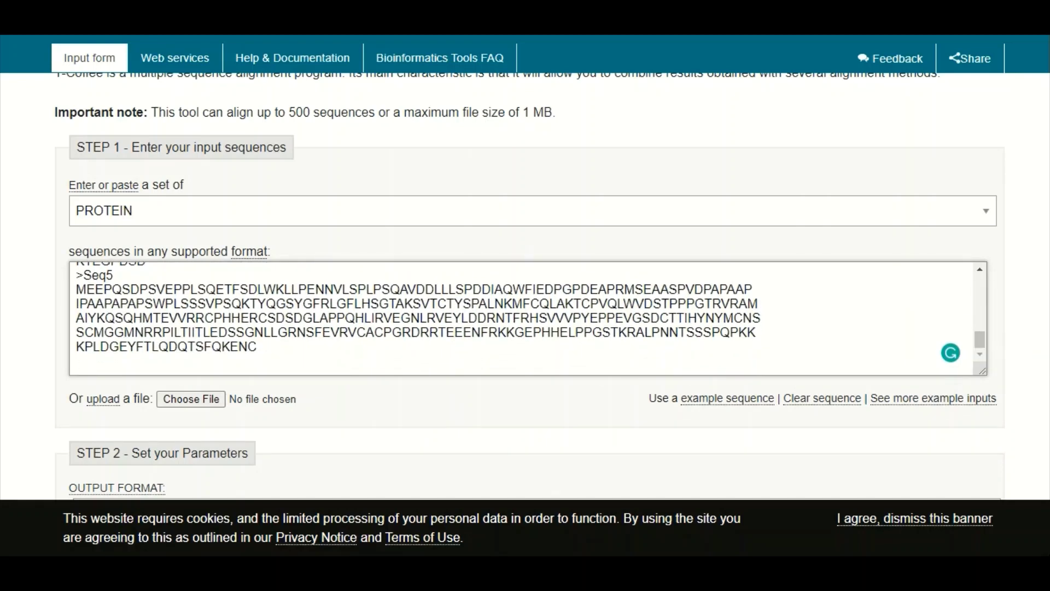
scroll(525, 284, down, 1)
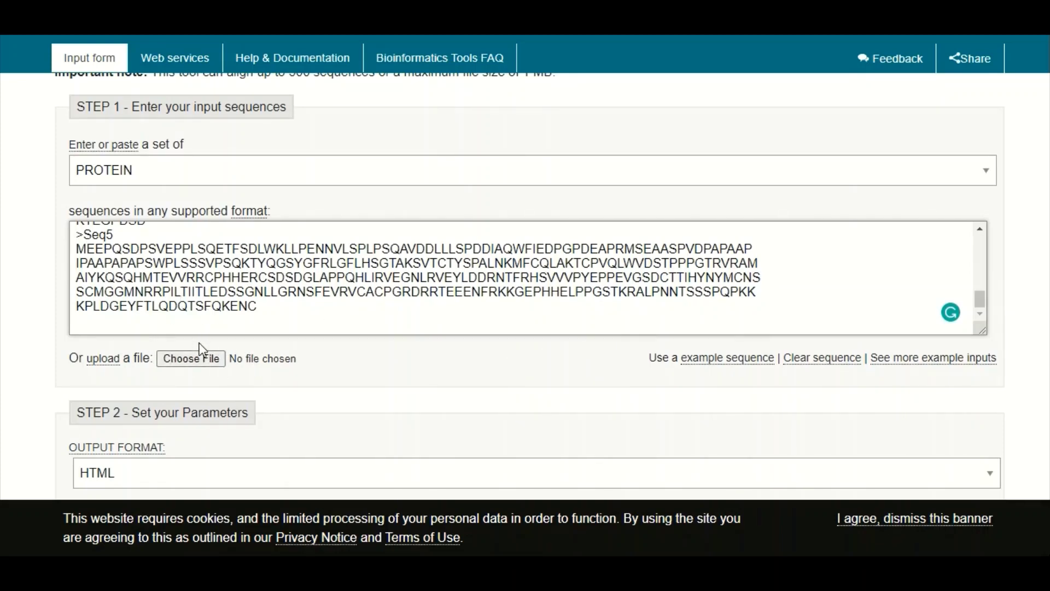
scroll(494, 375, down, 3)
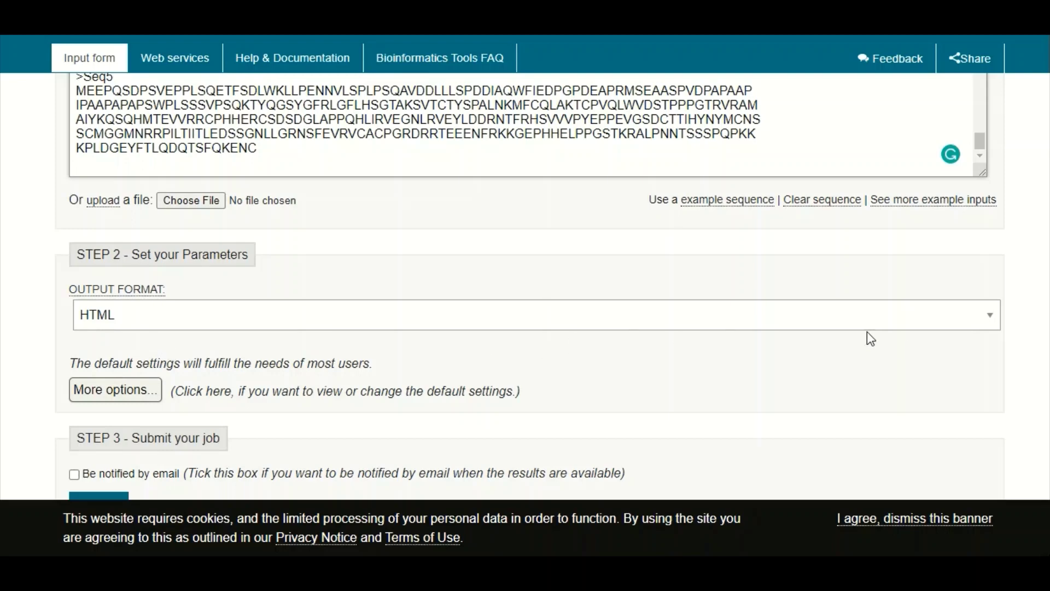
Submit the five protein sequences from STEP 3 for T-Coffee alignment.
scroll(660, 297, down, 1)
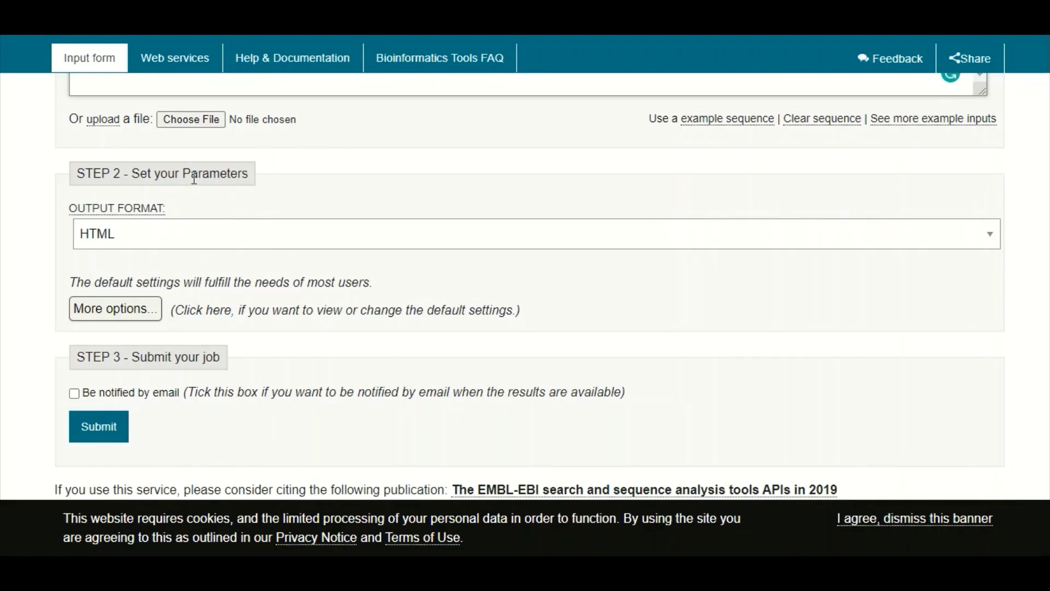
click(154, 316)
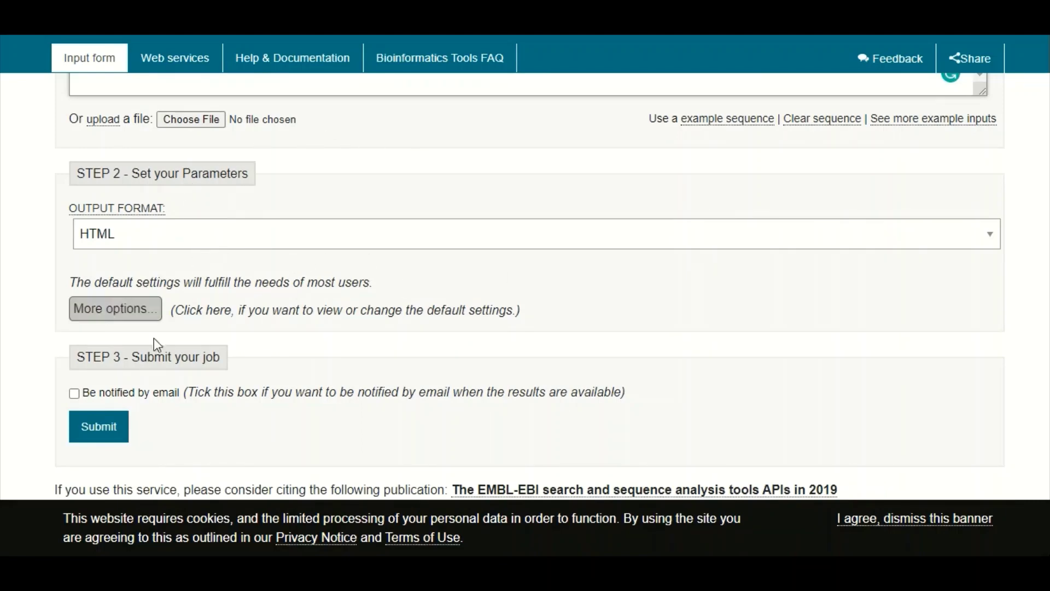
click(104, 433)
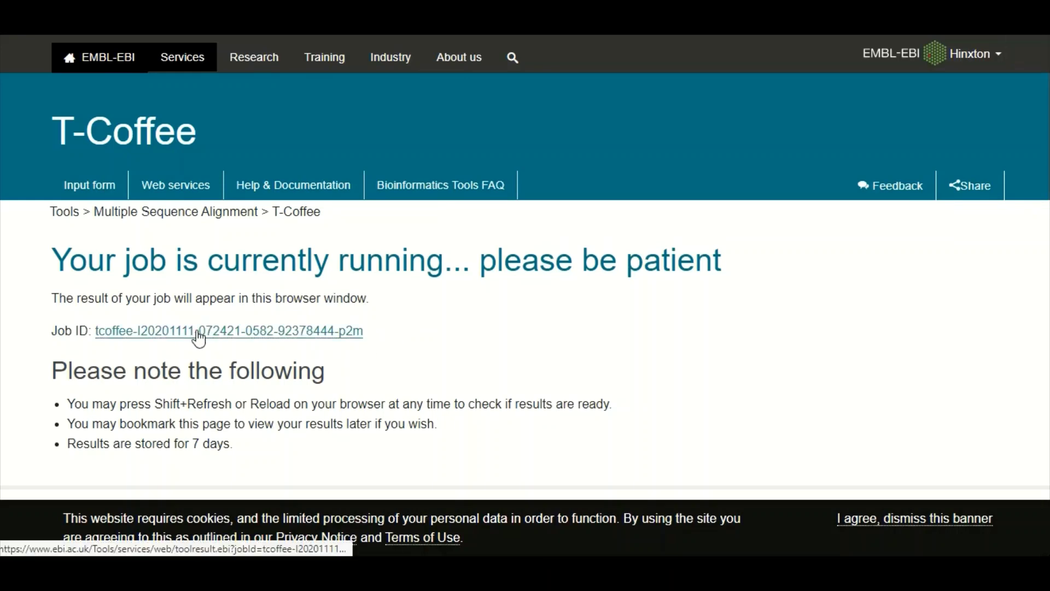
Load the job's results and review the Seq1–Seq5 alignment, which scores 99 and has a consensus row.
click(180, 339)
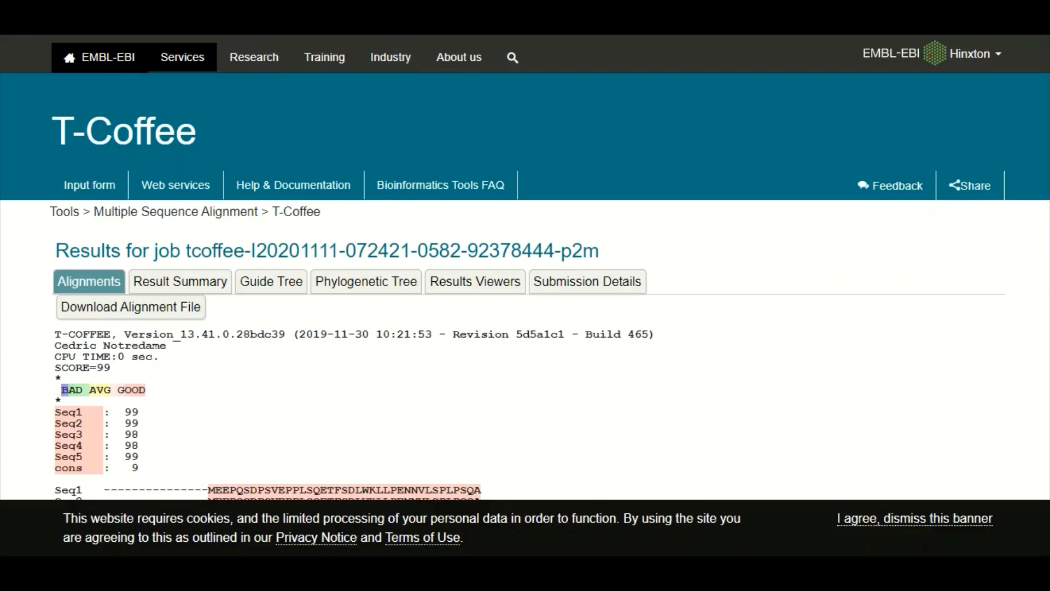
scroll(525, 301, down, 3)
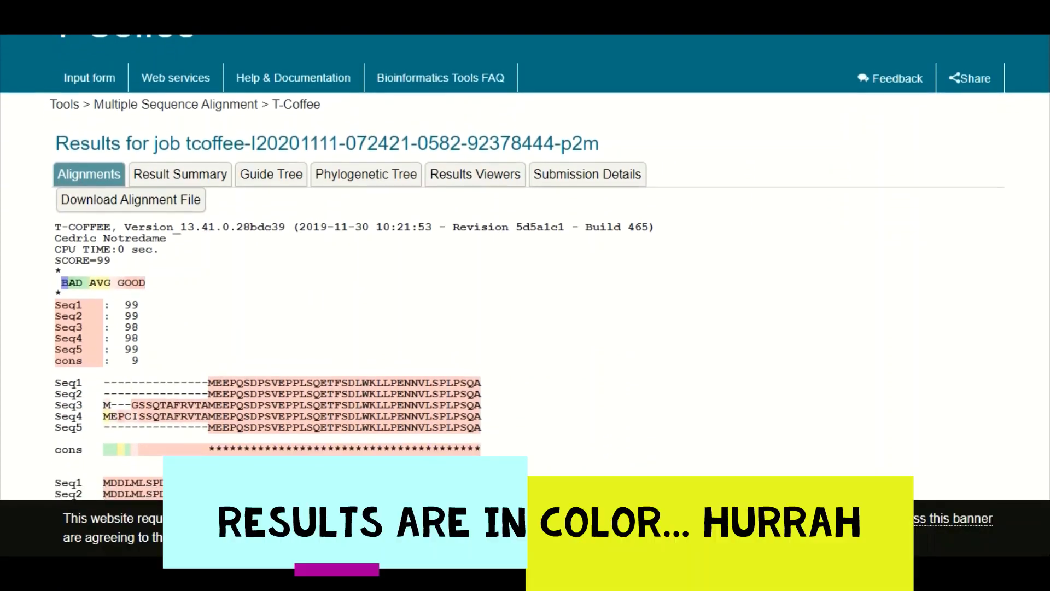
scroll(525, 301, down, 1)
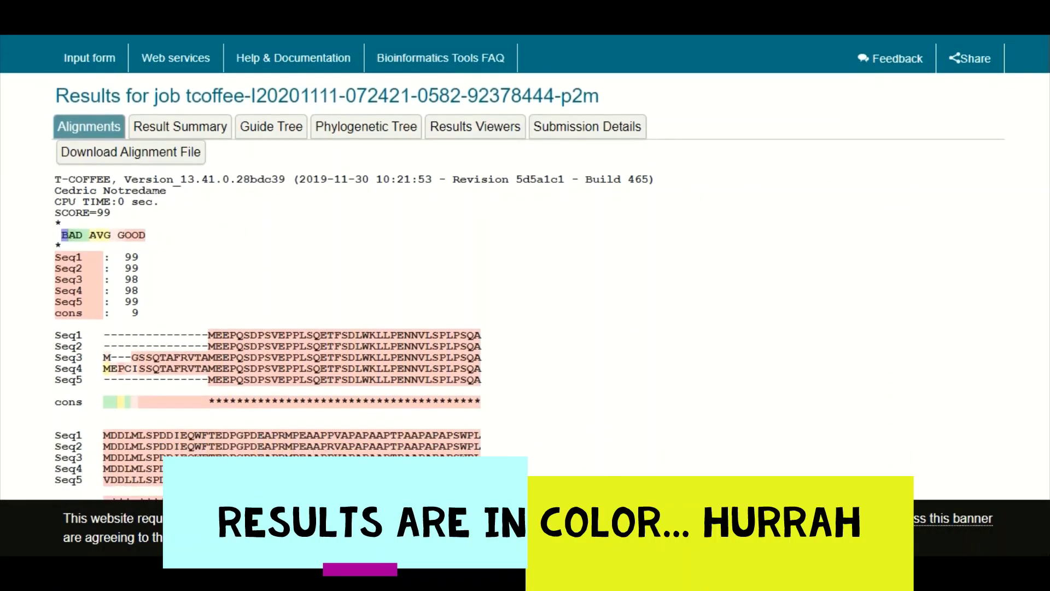
scroll(525, 301, down, 1)
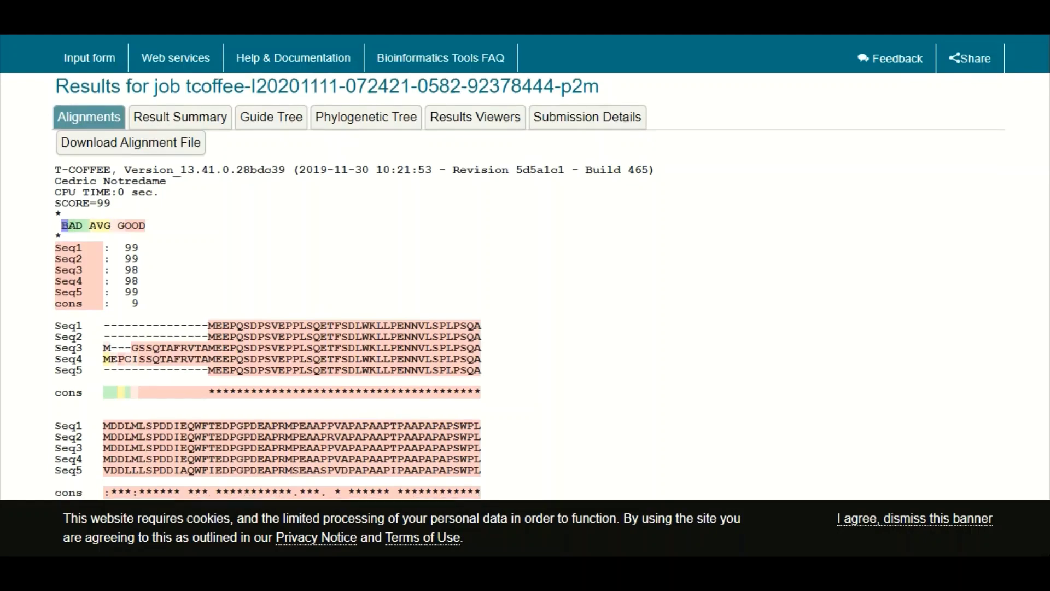
scroll(268, 287, down, 10)
scroll(268, 287, down, 4)
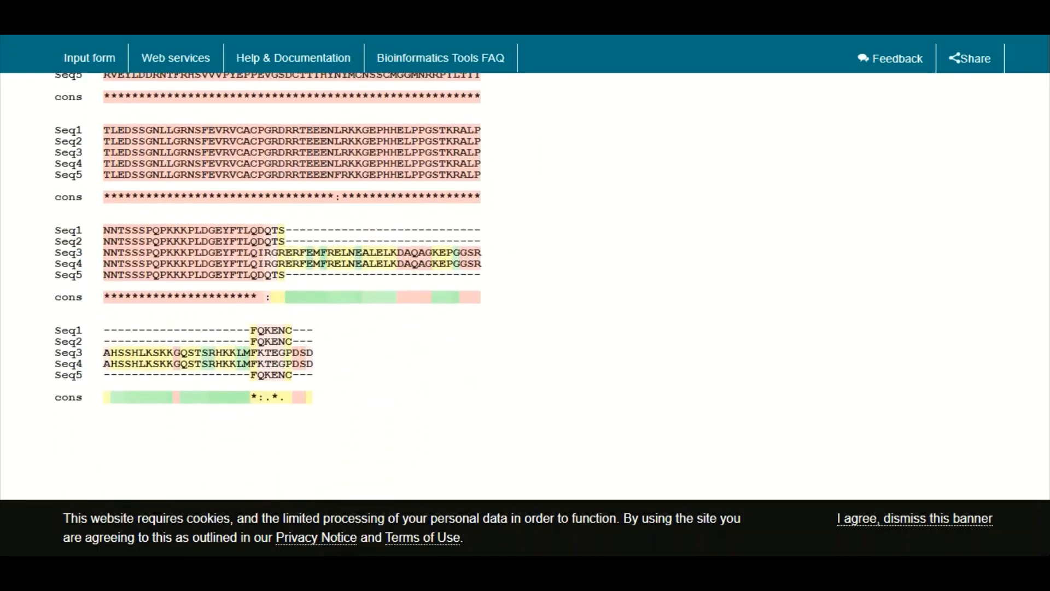
scroll(268, 287, up, 15)
scroll(382, 295, up, 2)
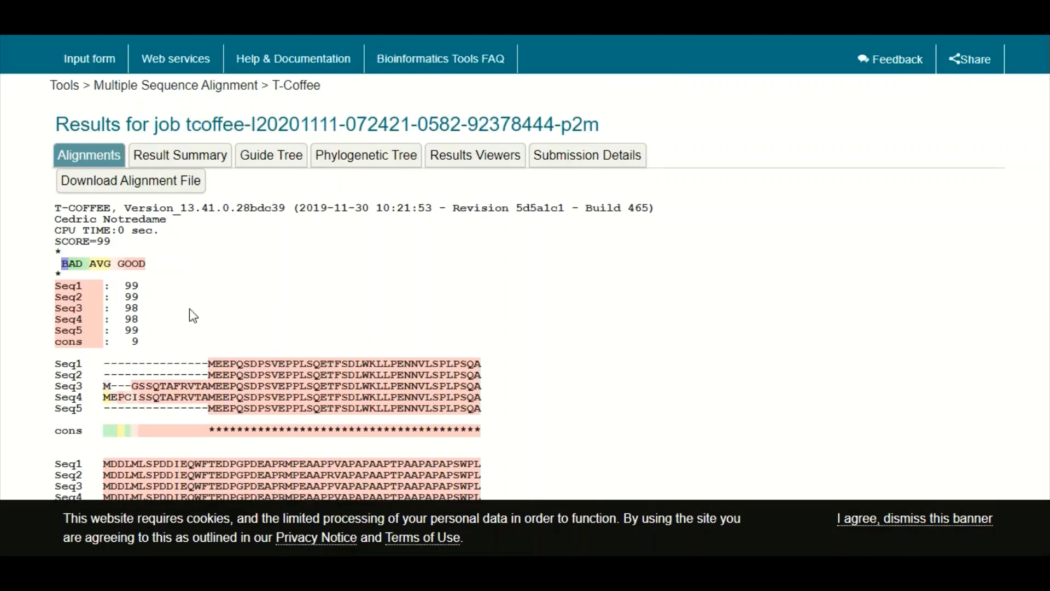
Select the aligned Seq1 and Seq2 residues, then clear the selection and browse the alignment.
drag(206, 358, 462, 370)
click(462, 370)
scroll(525, 284, down, 2)
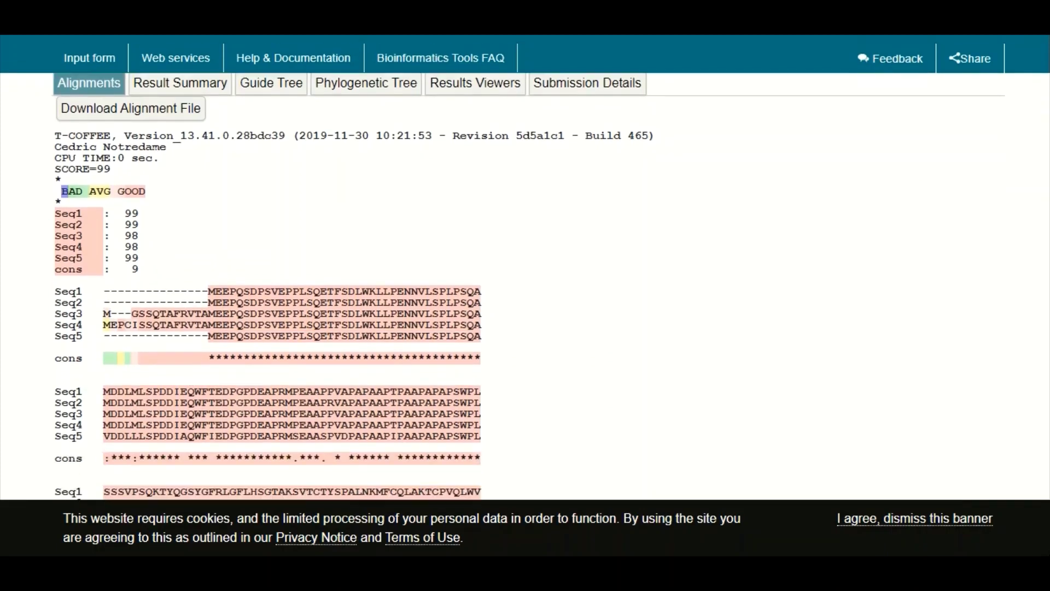
scroll(525, 284, down, 1)
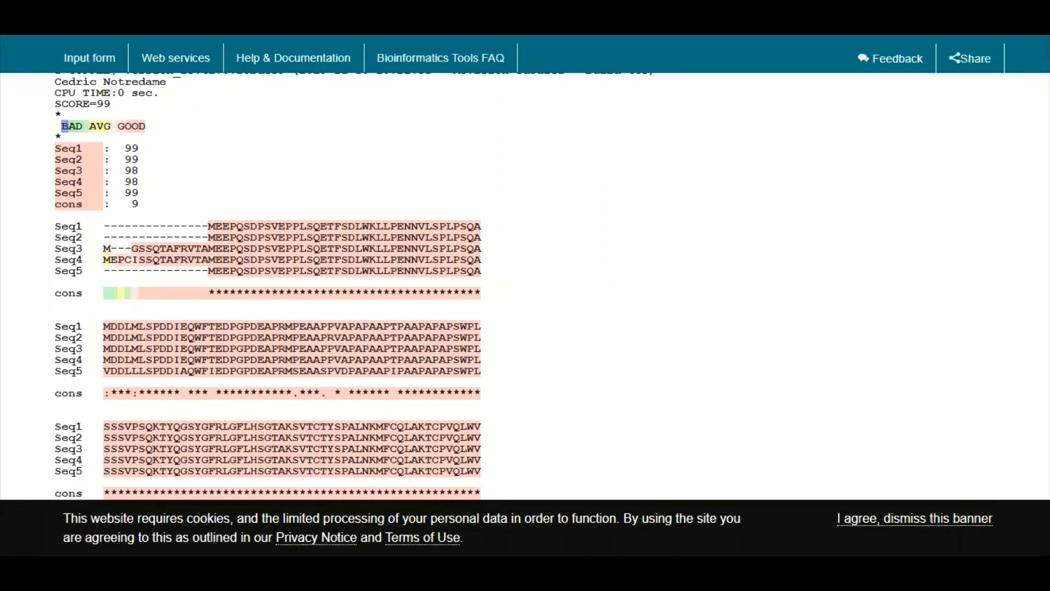
scroll(525, 285, up, 3)
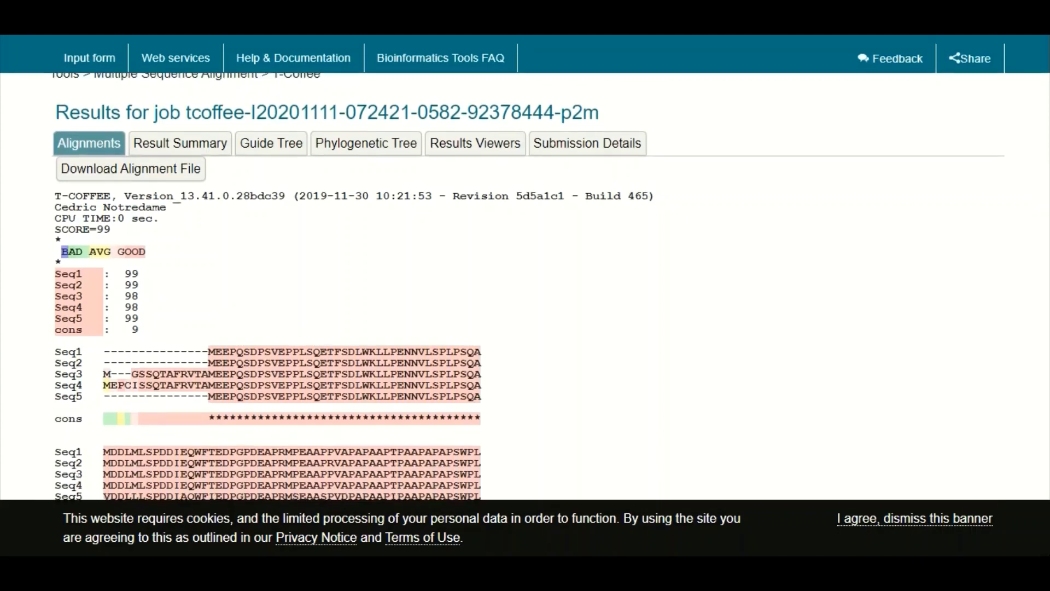
scroll(525, 284, down, 1)
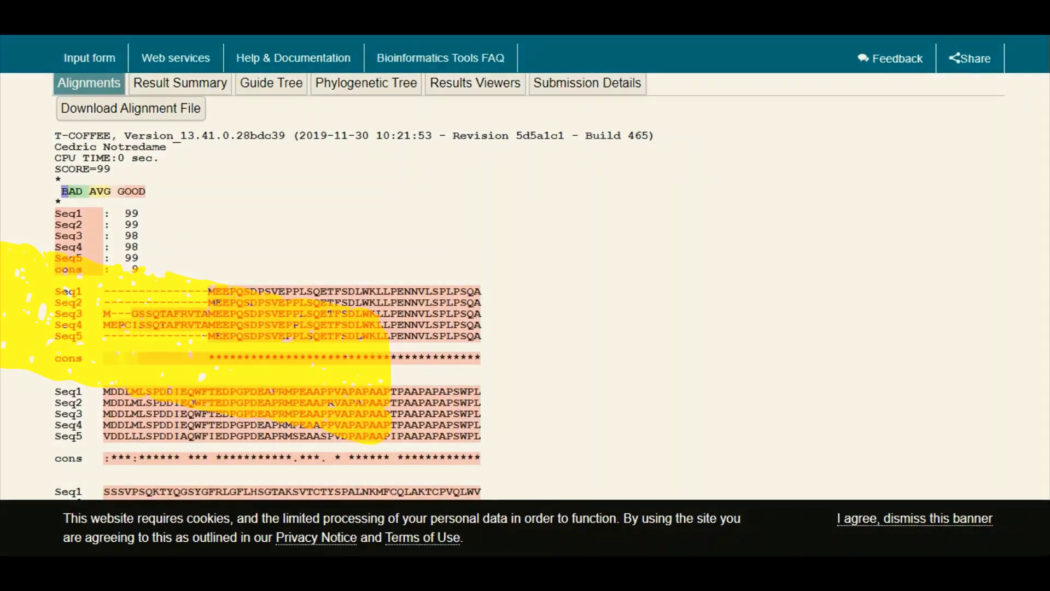
scroll(524, 284, down, 1)
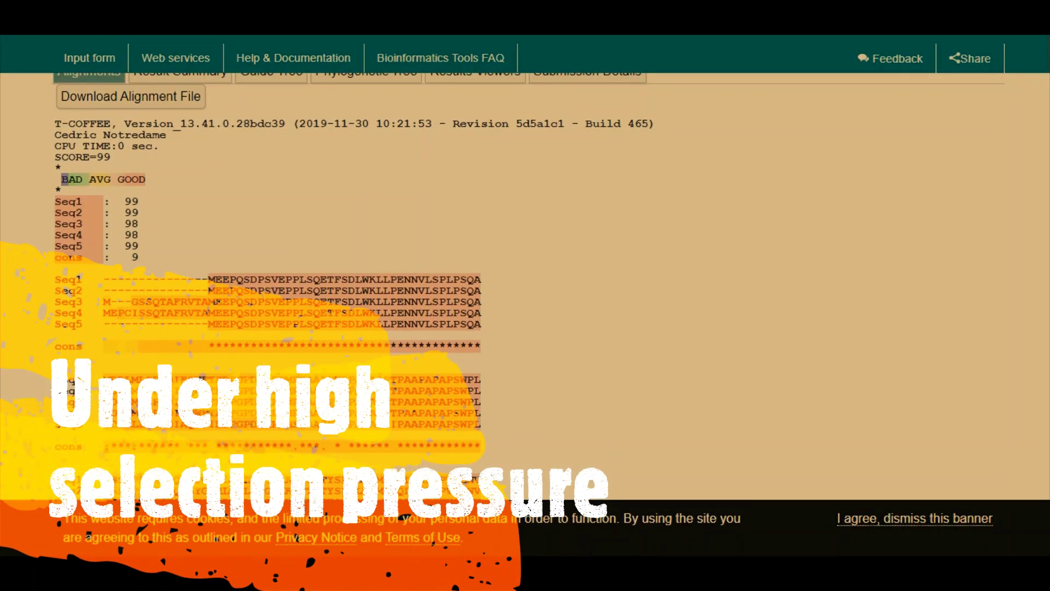
scroll(525, 284, down, 1)
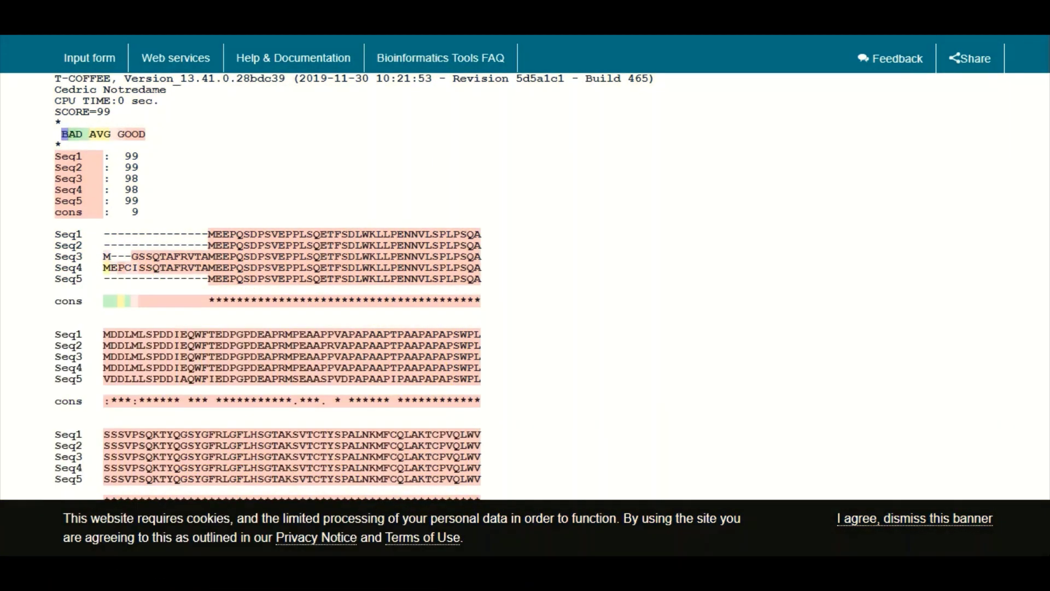
scroll(525, 285, up, 2)
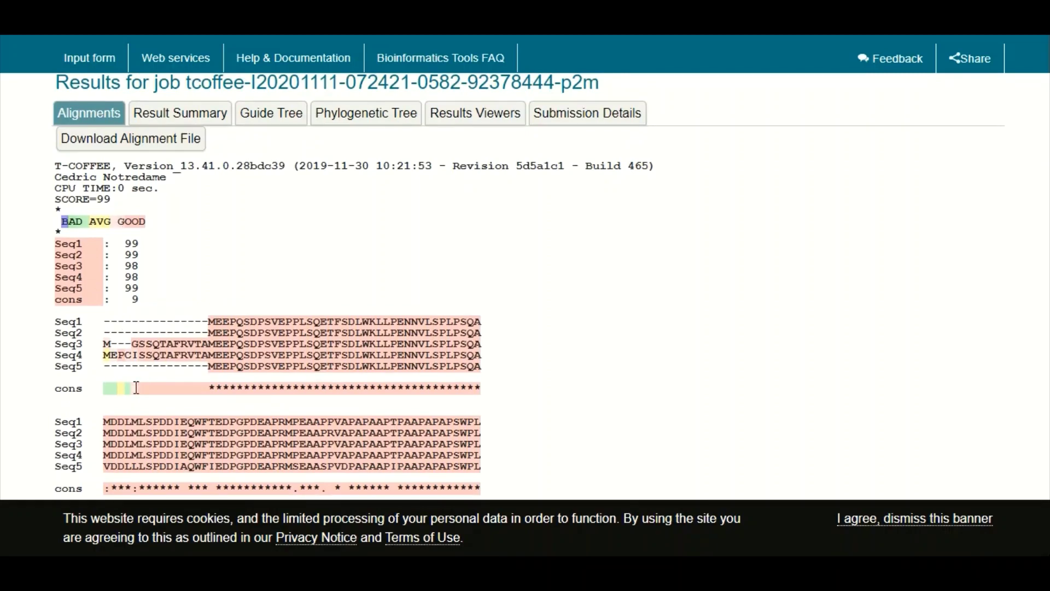
Highlight the coloured, poorly conserved positions at the start of the first consensus row.
drag(136, 387, 123, 385)
click(122, 386)
drag(118, 386, 171, 386)
scroll(524, 284, down, 1)
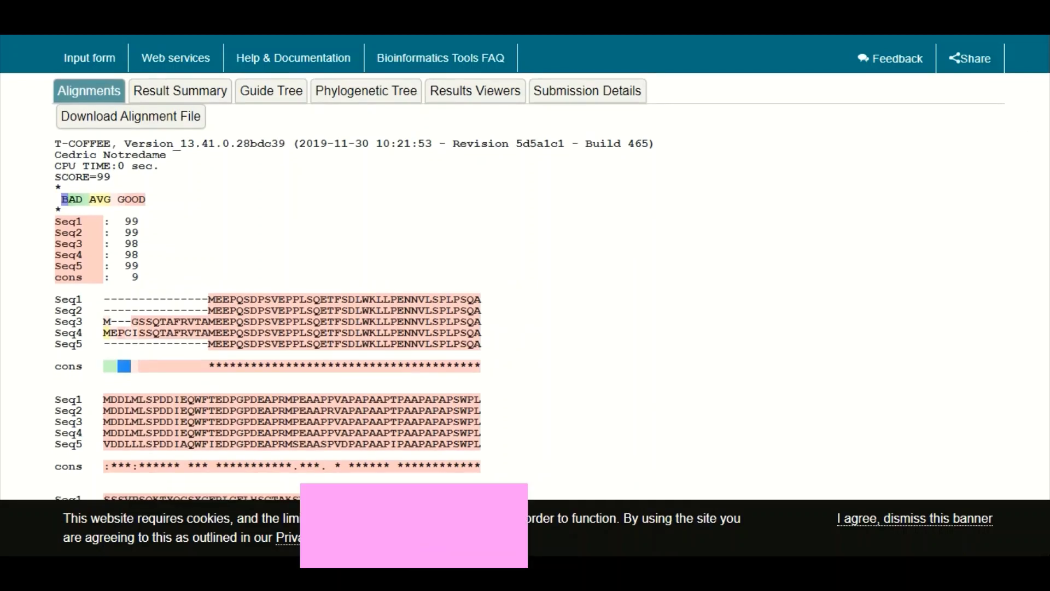
scroll(525, 284, down, 1)
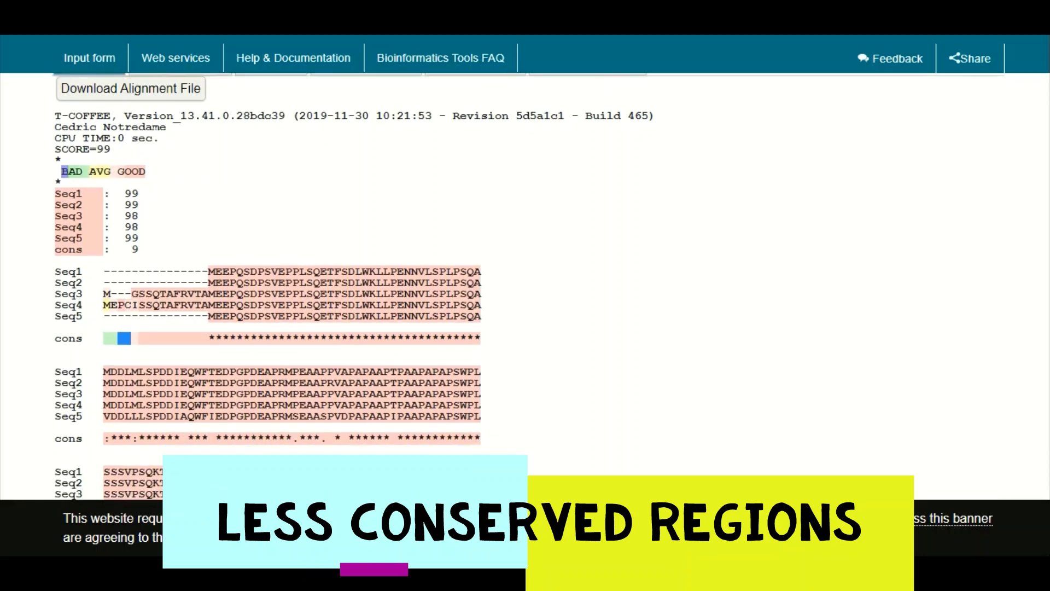
scroll(59, 414, up, 1)
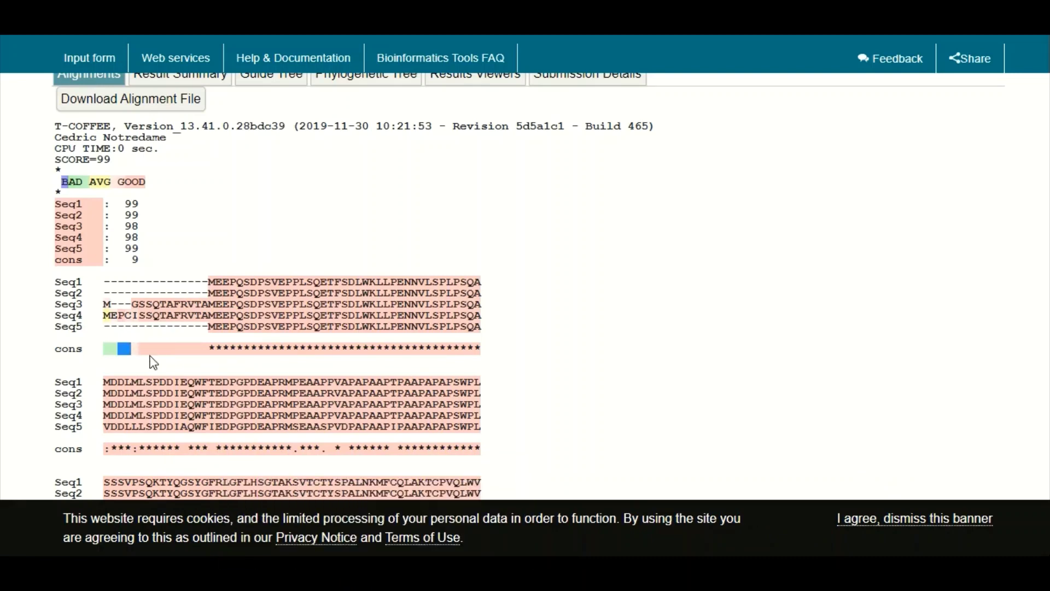
Mark ten conserved consensus asterisks, then the lone '.' in the second consensus row.
drag(208, 348, 282, 353)
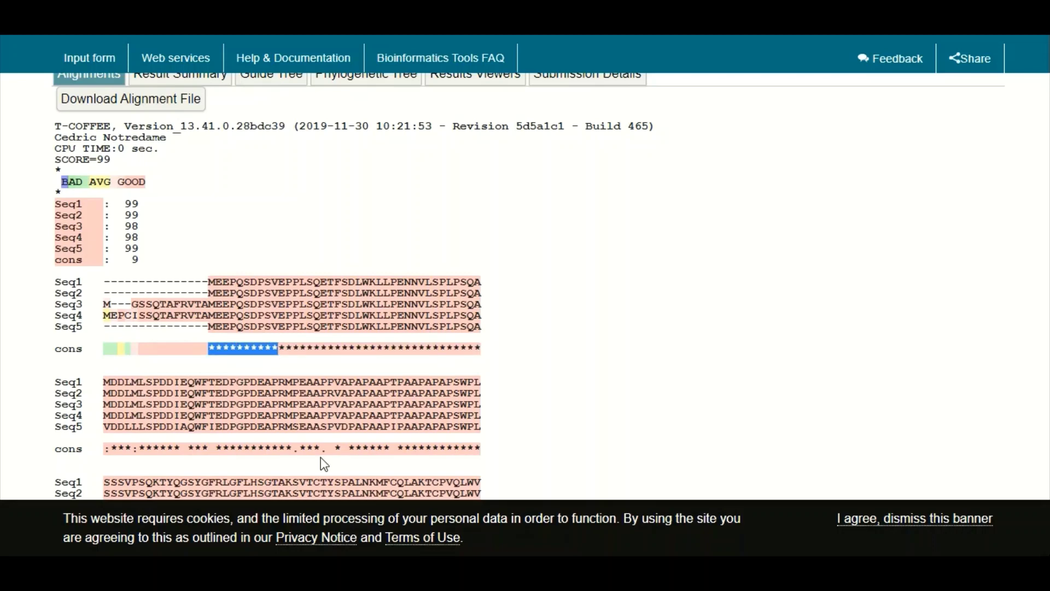
drag(320, 449, 326, 448)
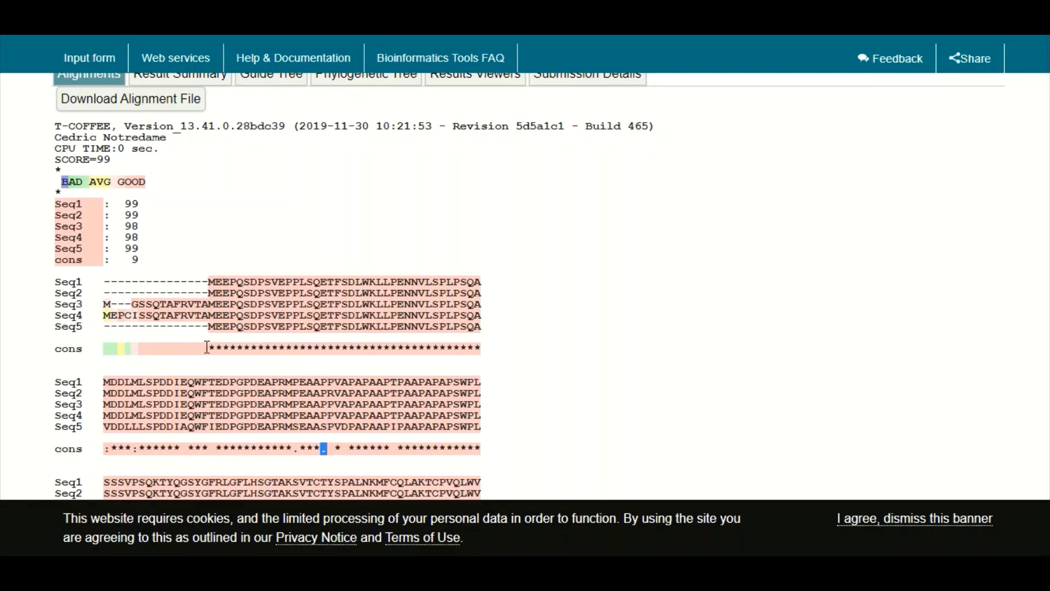
drag(208, 349, 214, 348)
click(326, 447)
double_click(325, 447)
Review the later Seq1–Seq5 blocks, whose consensus rows are almost entirely asterisks.
scroll(525, 284, down, 1)
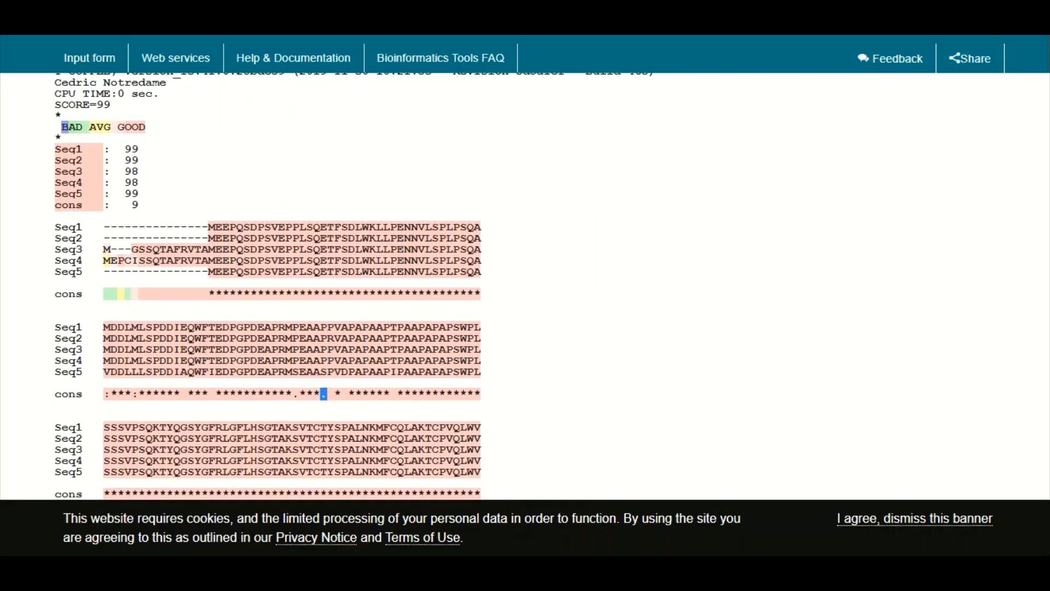
scroll(525, 285, down, 4)
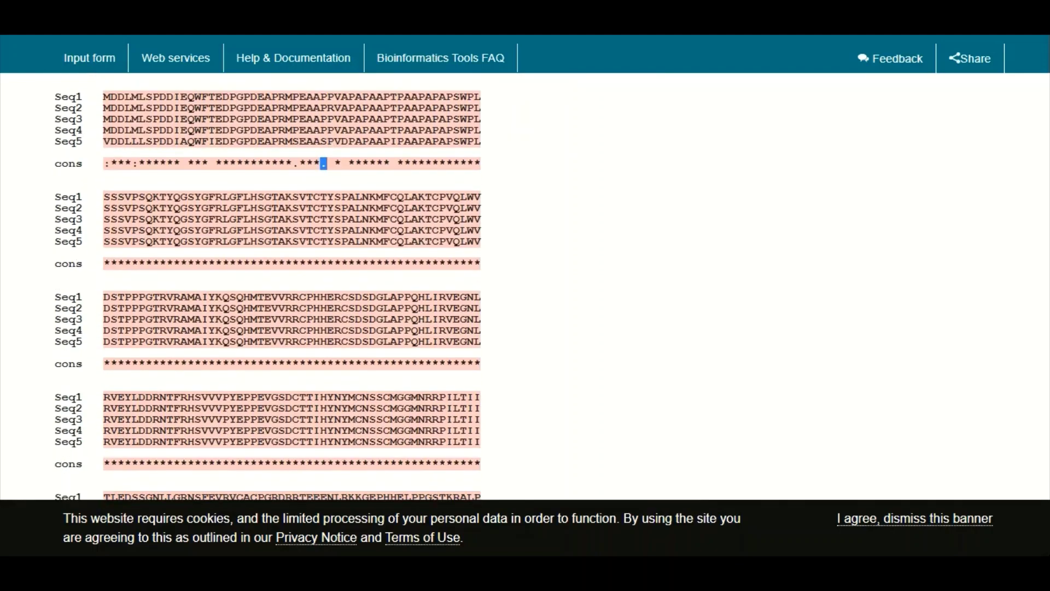
scroll(525, 284, down, 6)
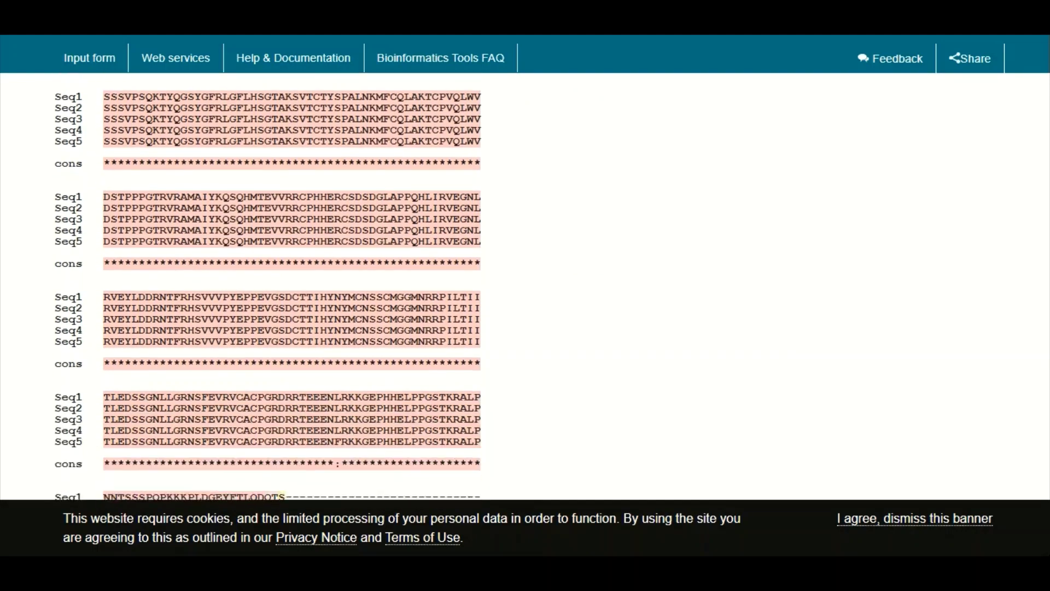
scroll(525, 285, up, 11)
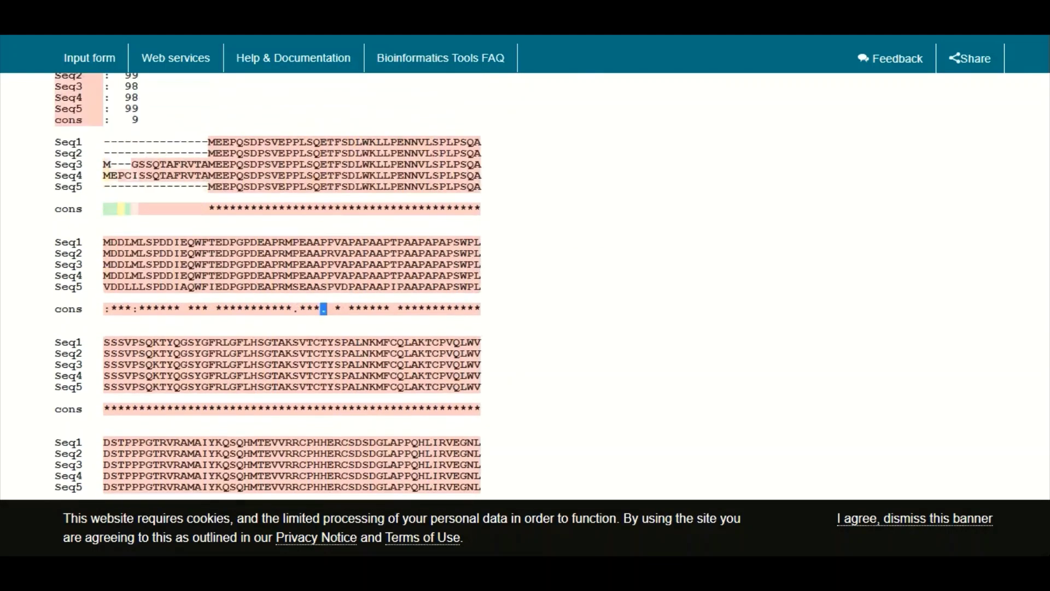
scroll(525, 284, down, 1)
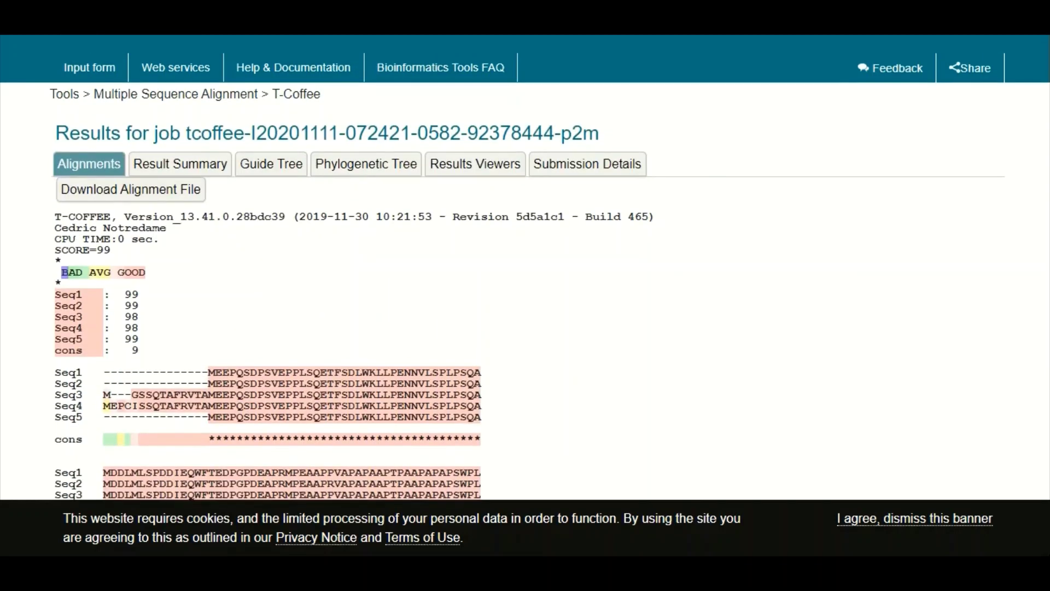
scroll(524, 268, up, 1)
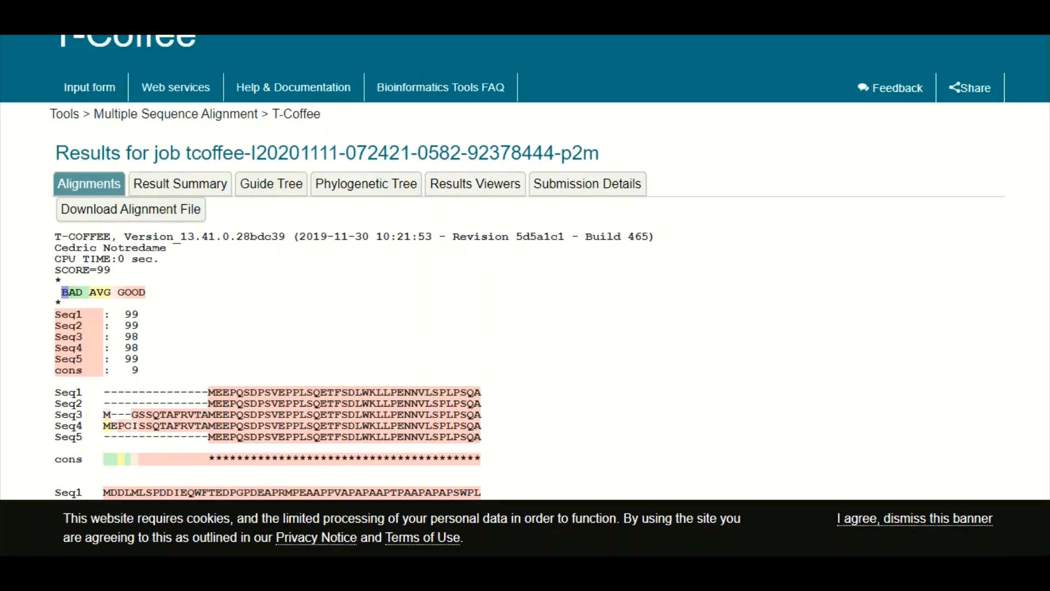
scroll(525, 268, down, 3)
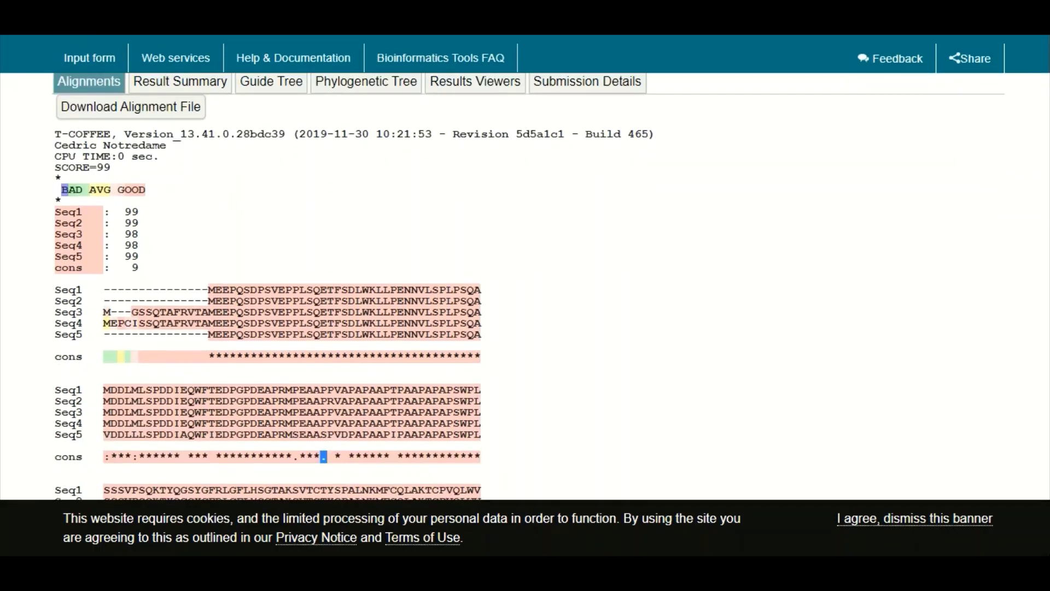